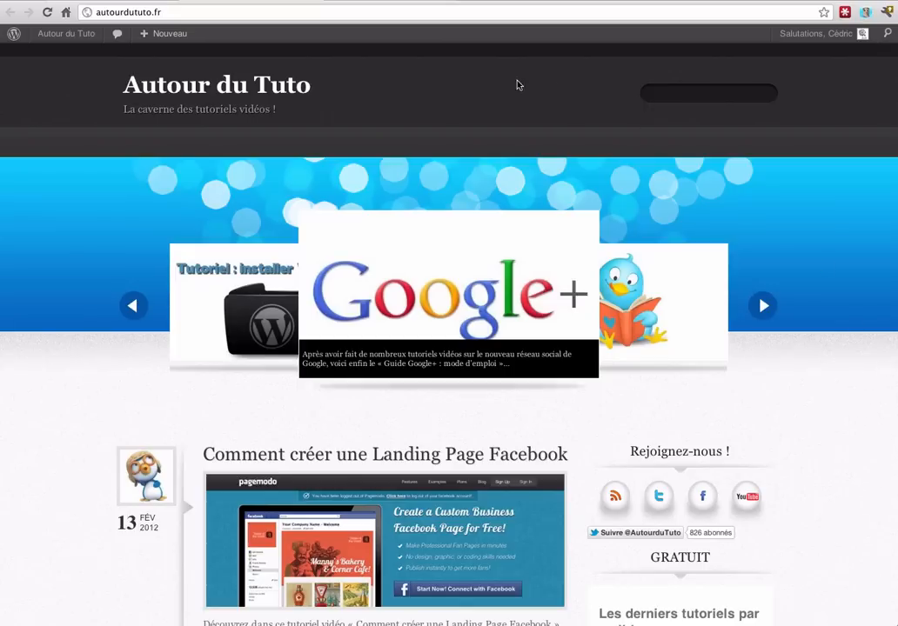
- Go to the site's dashboard and search the plugin installer for "KN Social Slide"
mouse_move(62, 36)
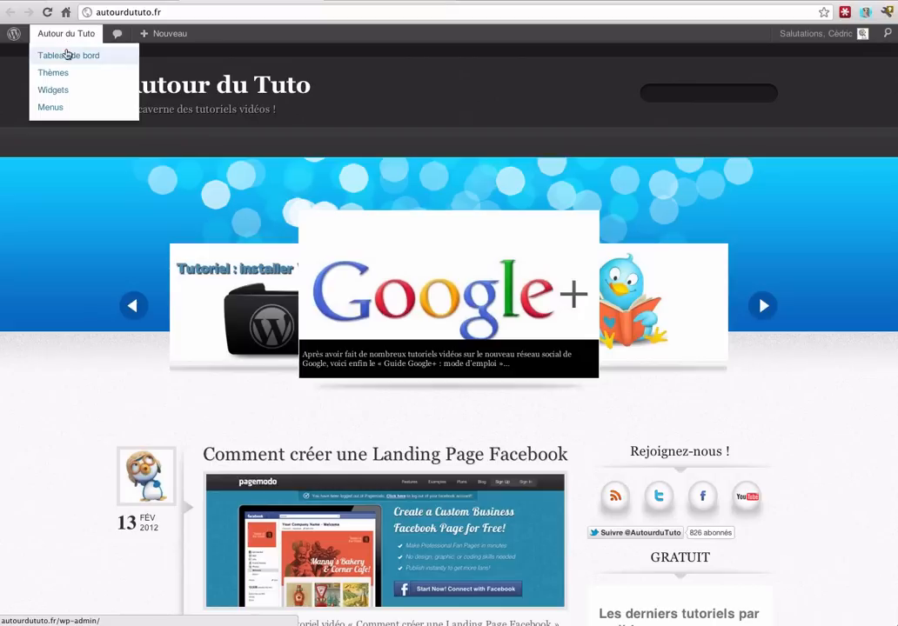
left_click(67, 55)
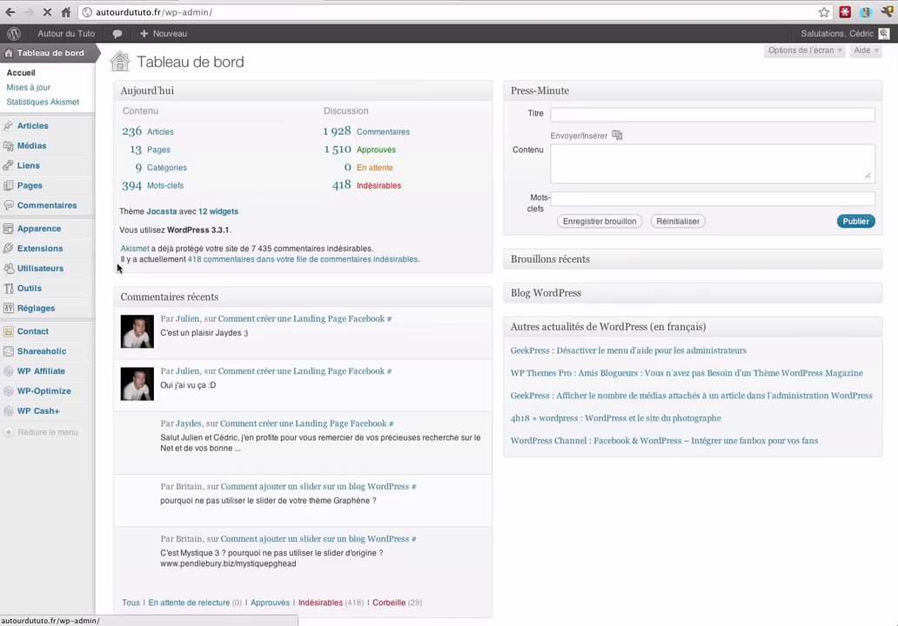
mouse_move(69, 254)
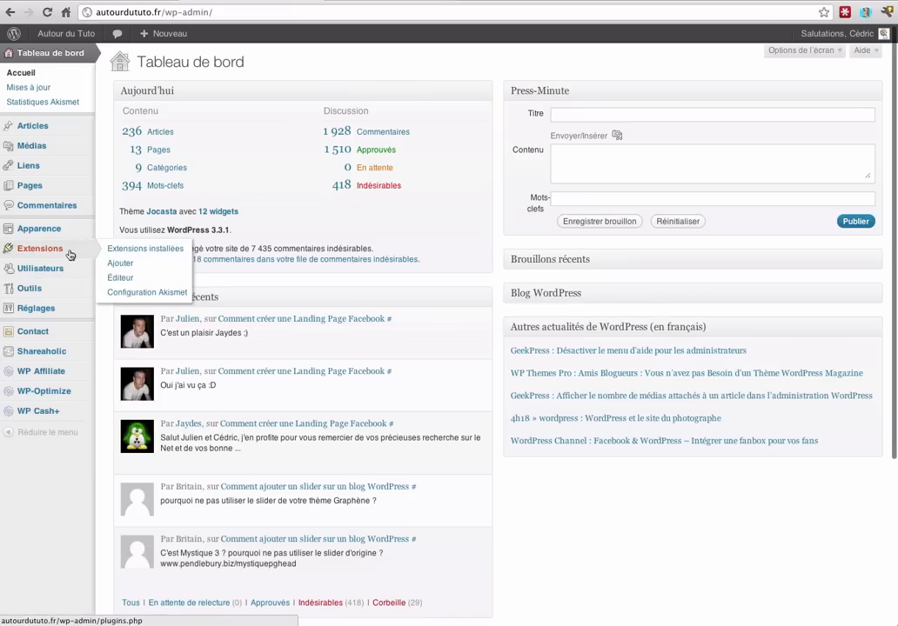
left_click(121, 265)
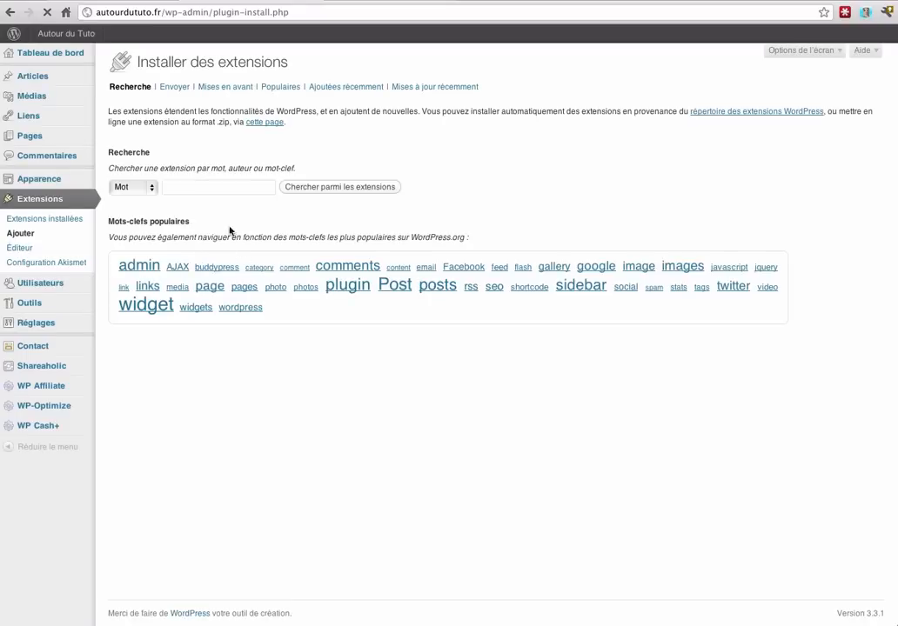
left_click(184, 188)
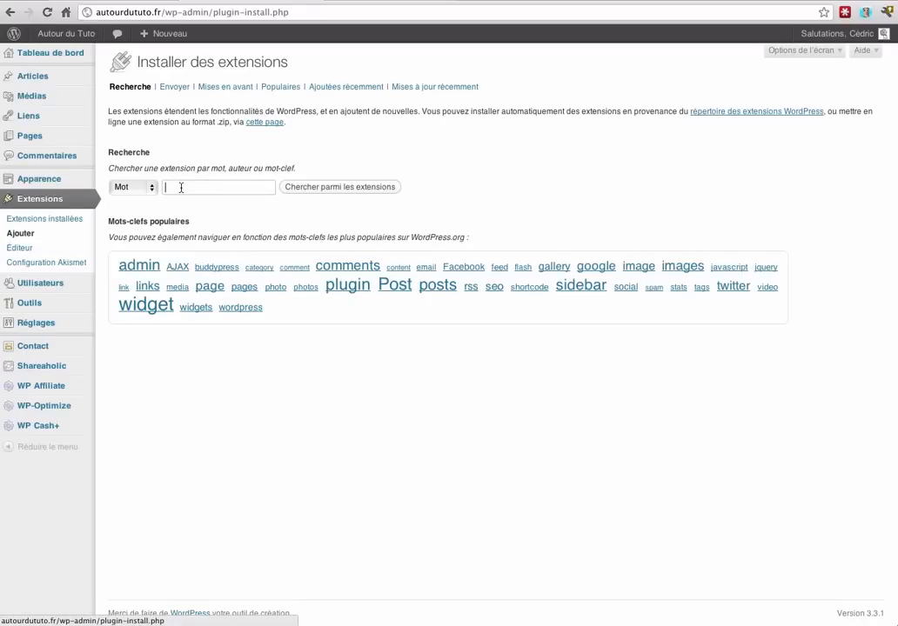
type("KN Social Slide")
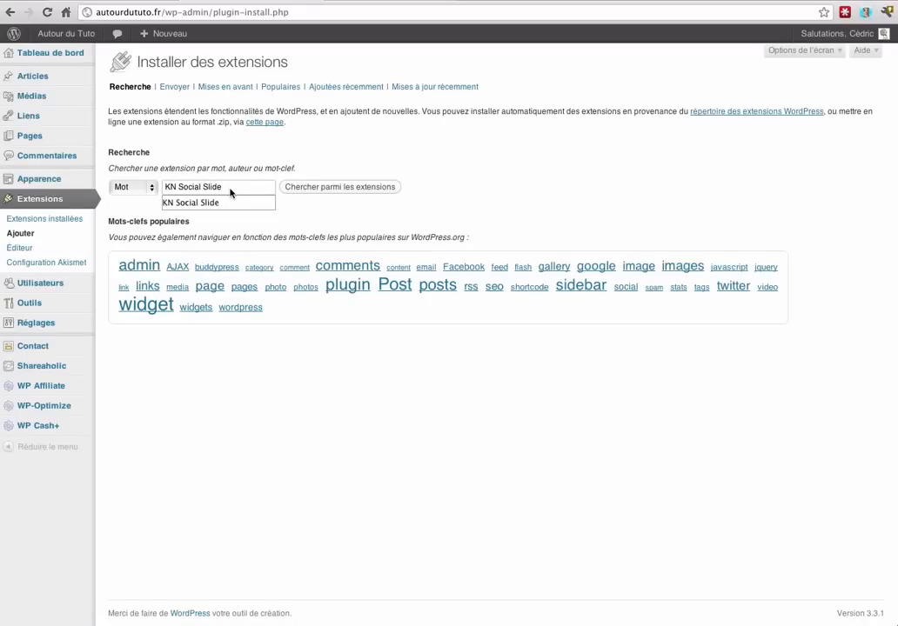
left_click(331, 187)
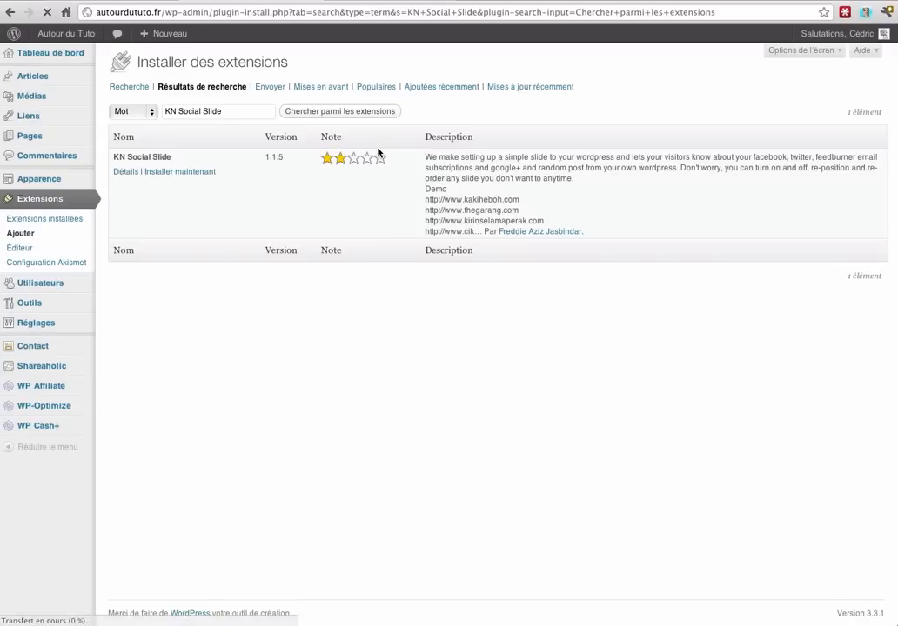
- Install the KN Social Slide extension, confirm the installation and activate it
left_click(181, 172)
left_click(735, 195)
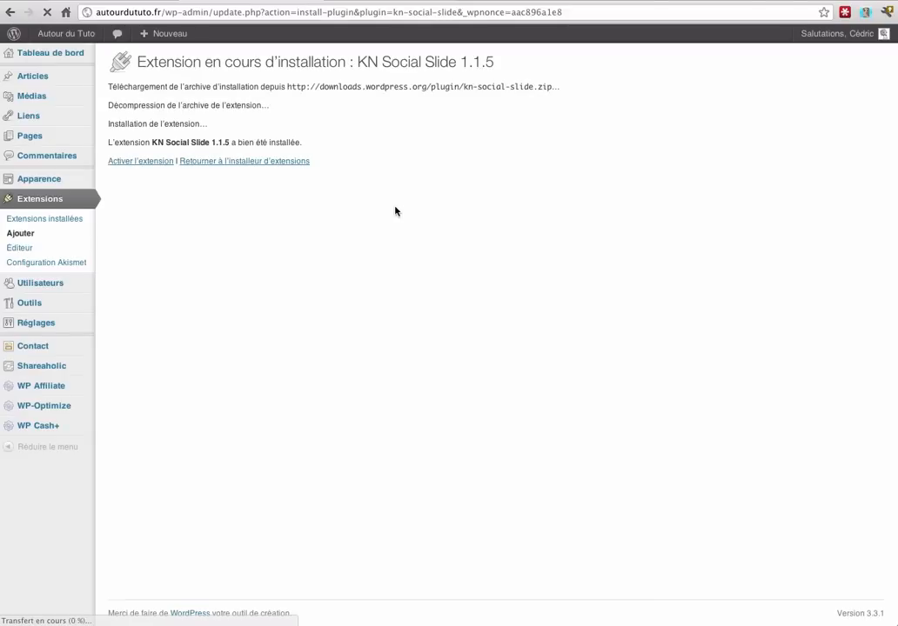
left_click(139, 163)
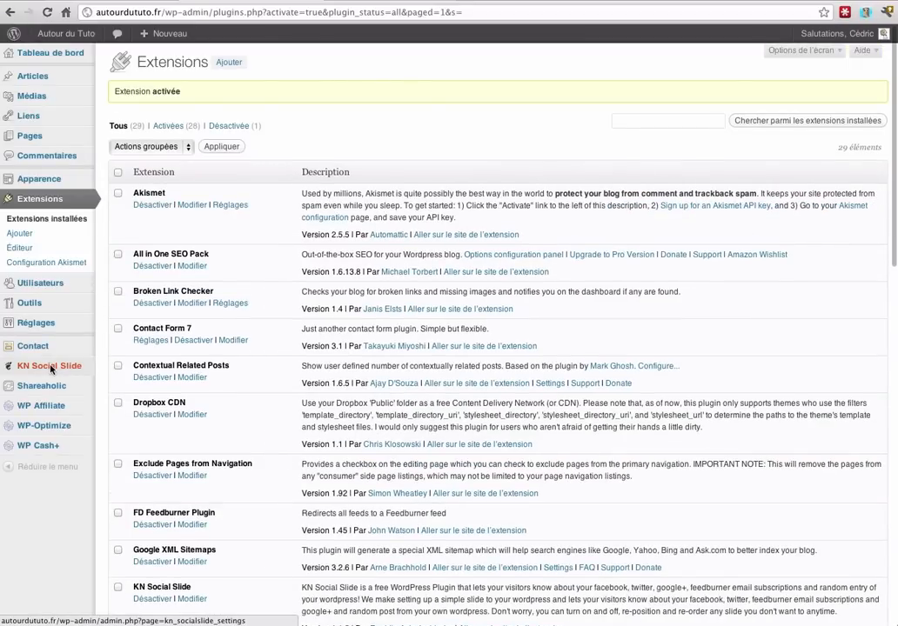
- Replace the Facebook Fanpage ID in the KN Social Slide settings with the ID from the Autour du Tuto Facebook page's edit address
left_click(50, 370)
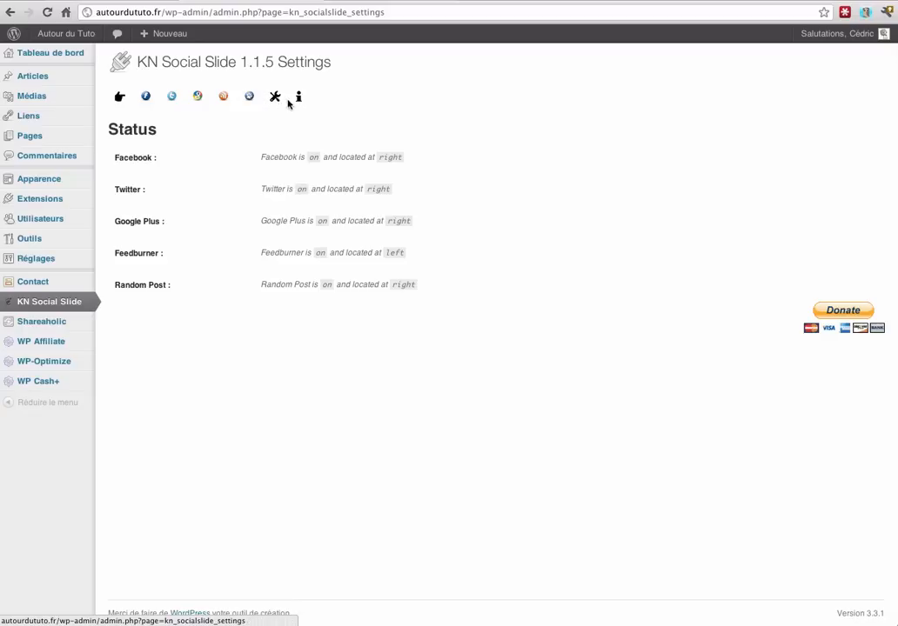
left_click(147, 98)
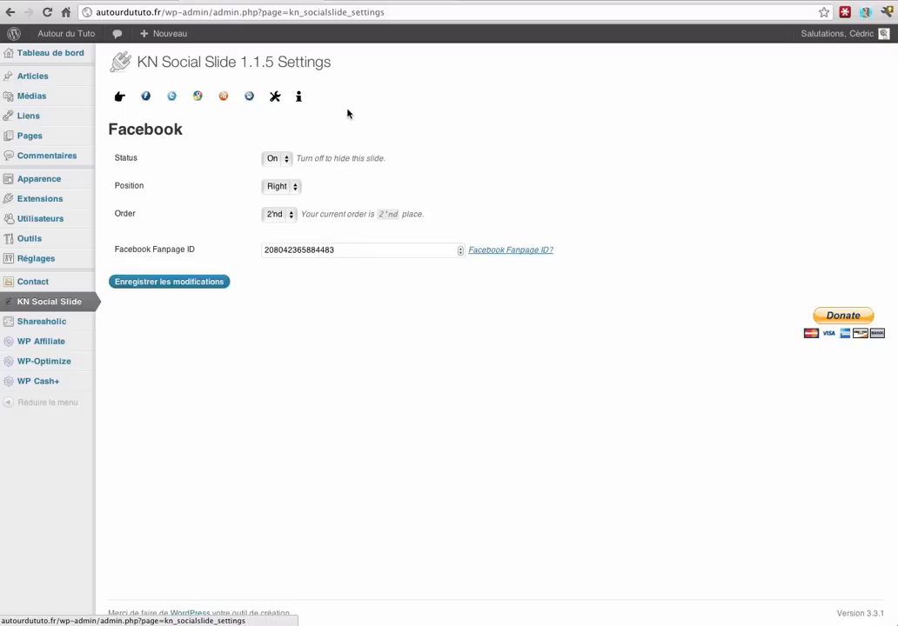
left_click(297, 2)
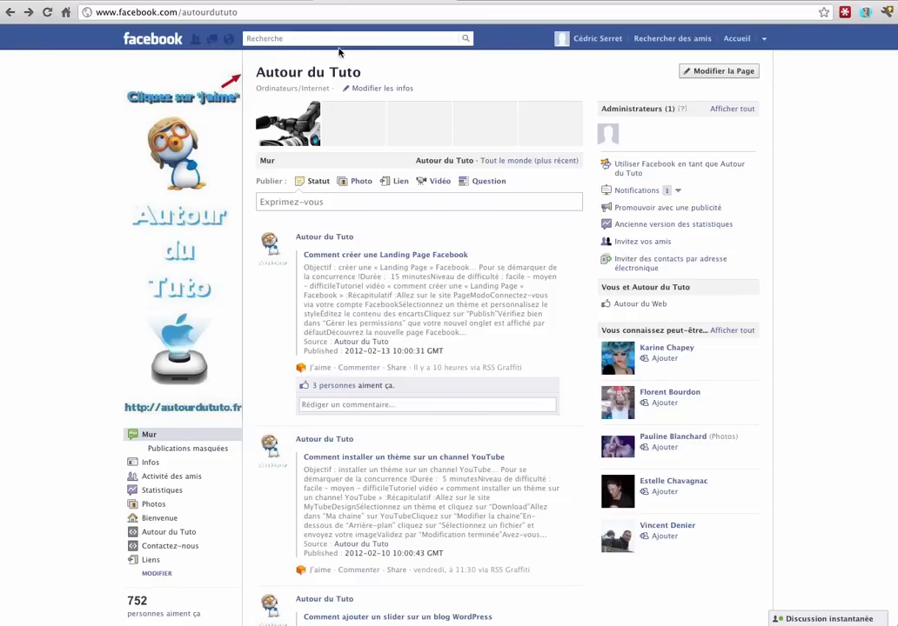
left_click(374, 90)
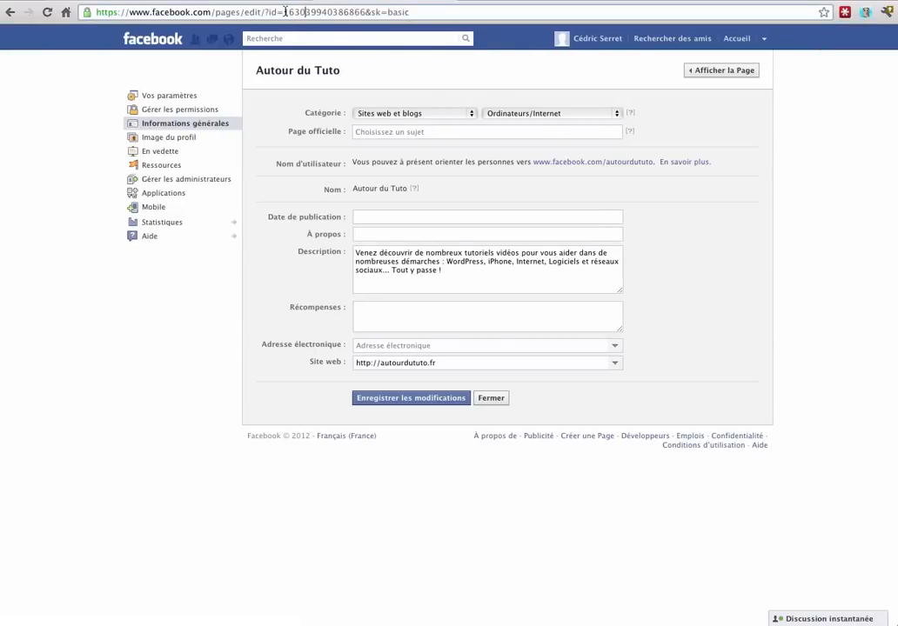
left_click_drag(287, 12, 361, 10)
key("super+c")
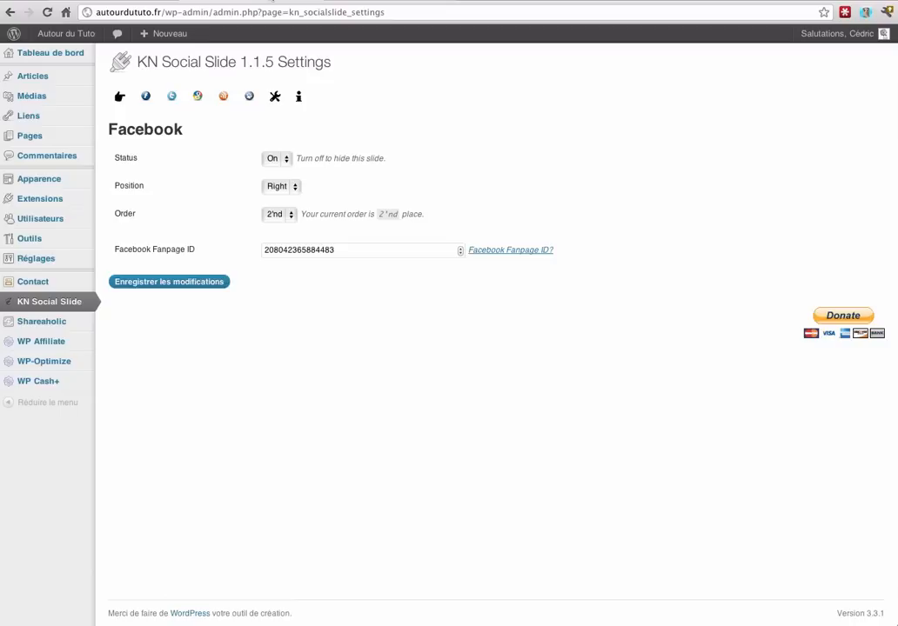
double_click(311, 246)
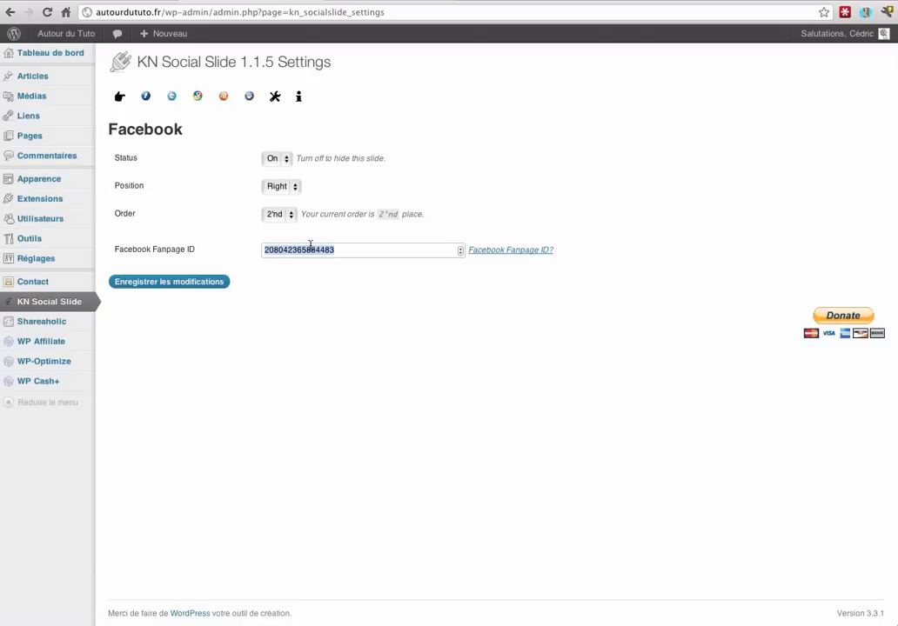
key("super+v")
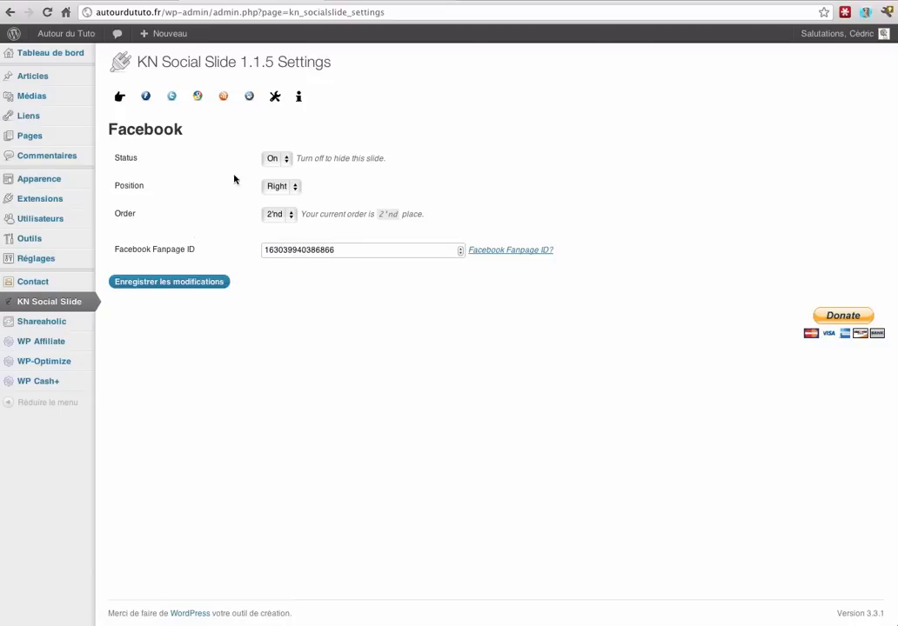
- Review the Facebook slide's options, keeping status On, position Right and order 2'nd, and save the changes
left_click(289, 159)
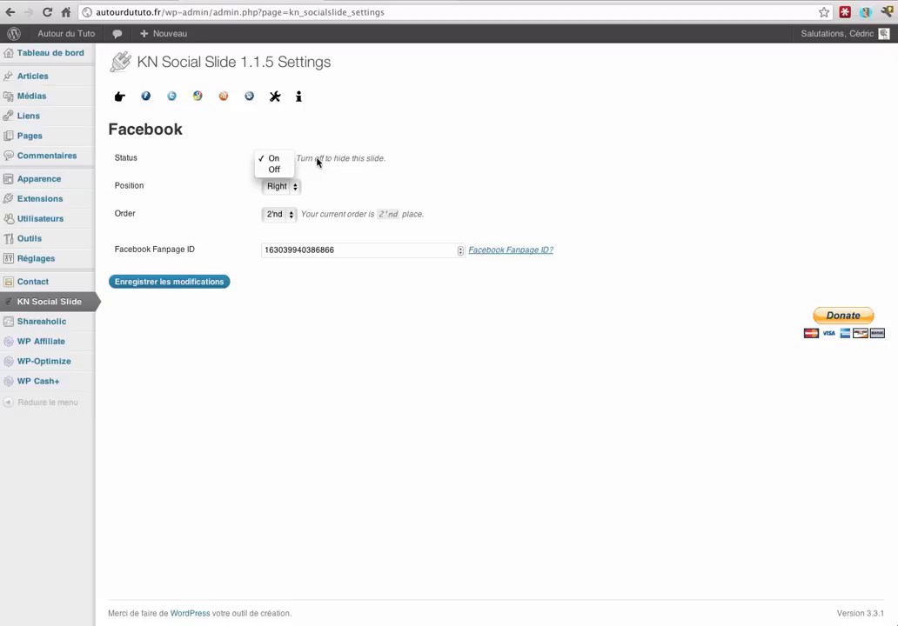
left_click(283, 160)
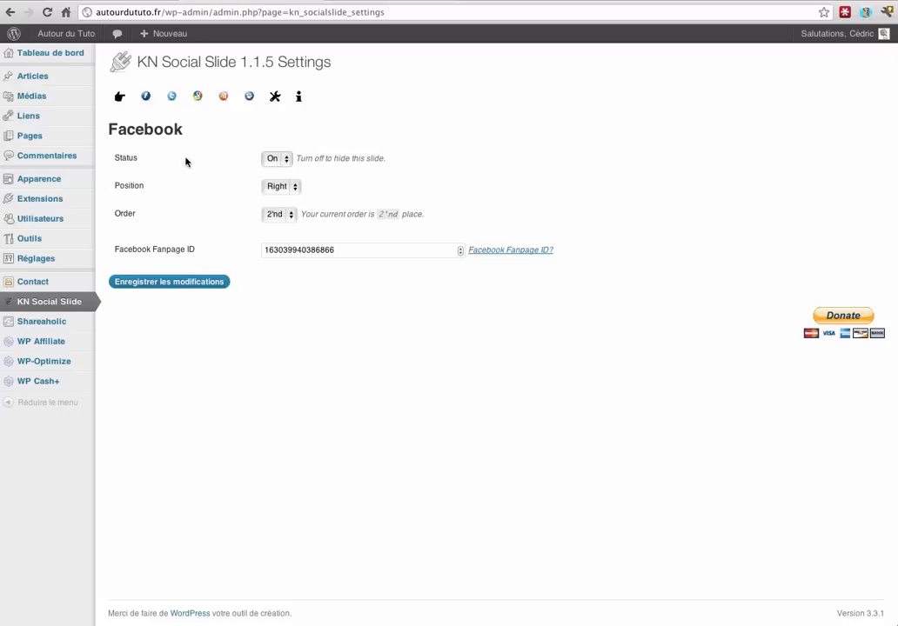
left_click(296, 188)
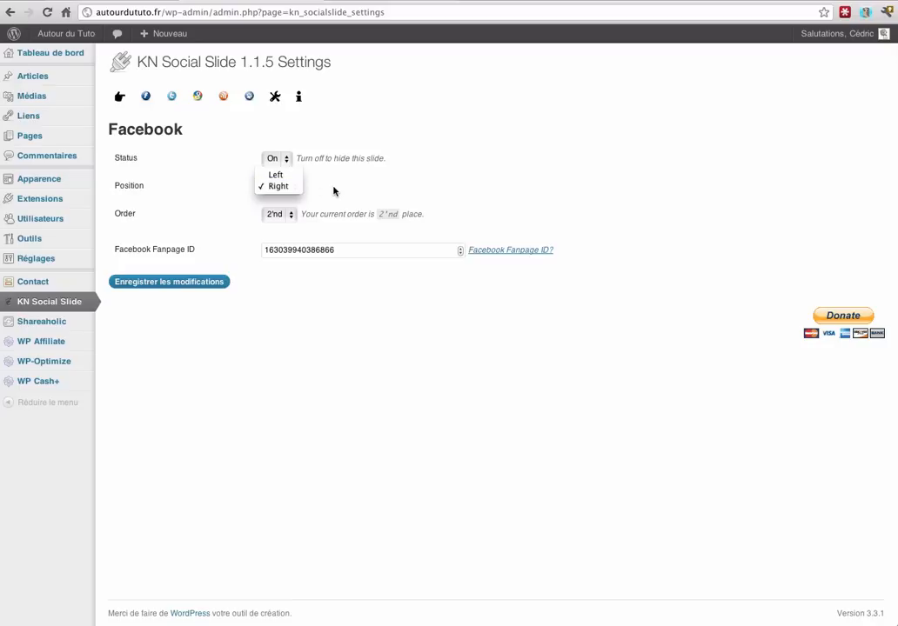
left_click(335, 192)
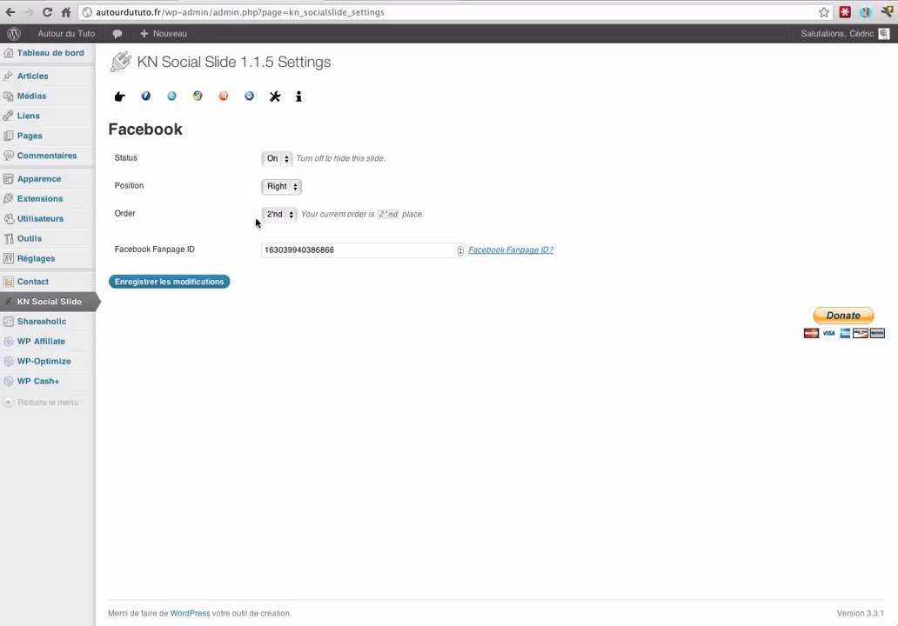
left_click(293, 216)
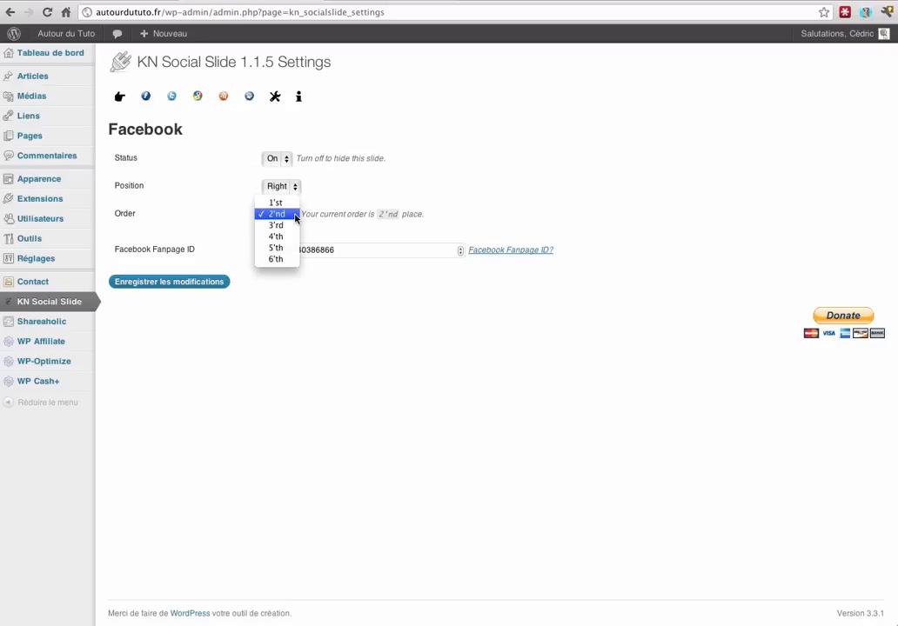
left_click(328, 211)
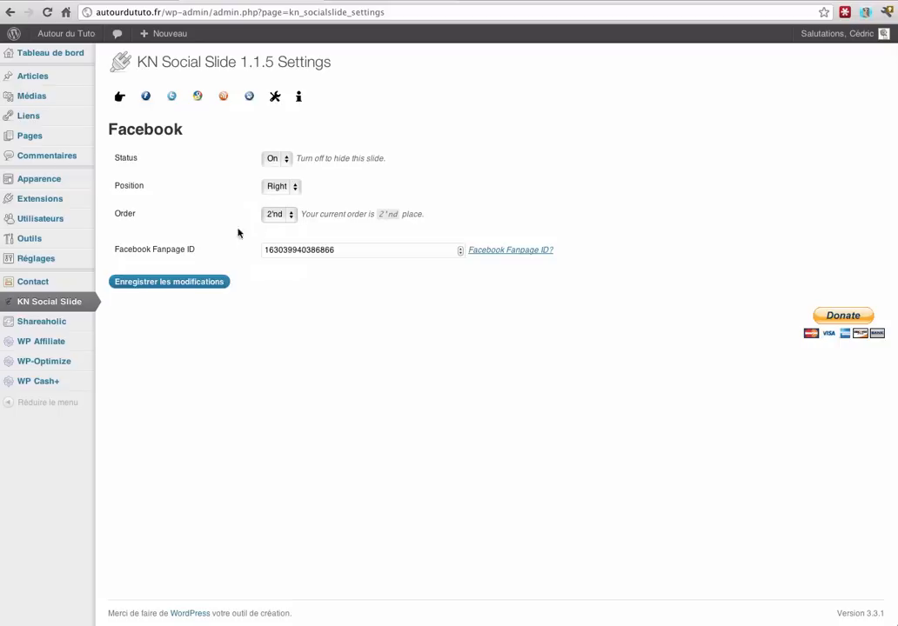
left_click(176, 282)
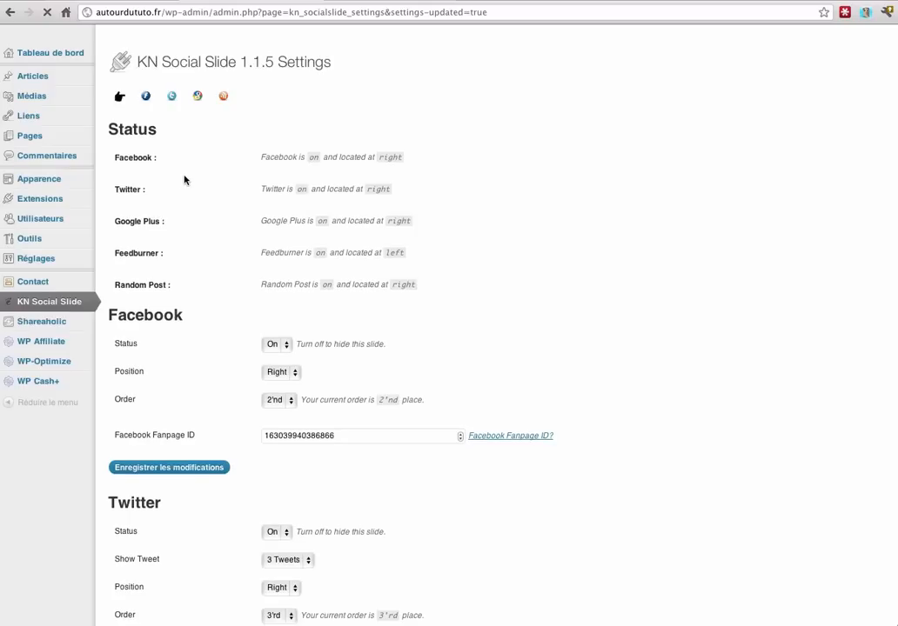
- Set the Twitter slide's username to autourdututo, keep it showing 3 Tweets, and save the changes
left_click(172, 97)
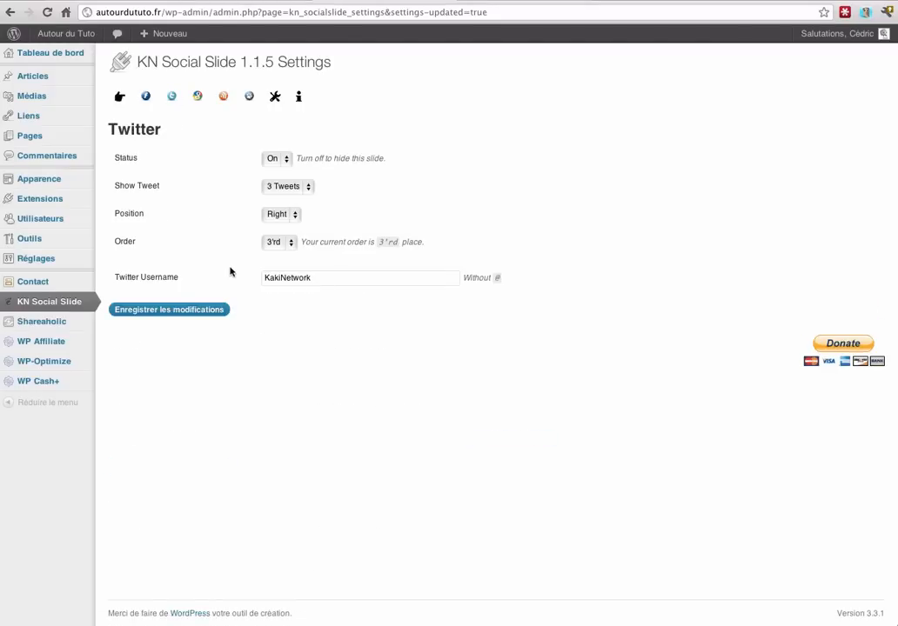
double_click(285, 278)
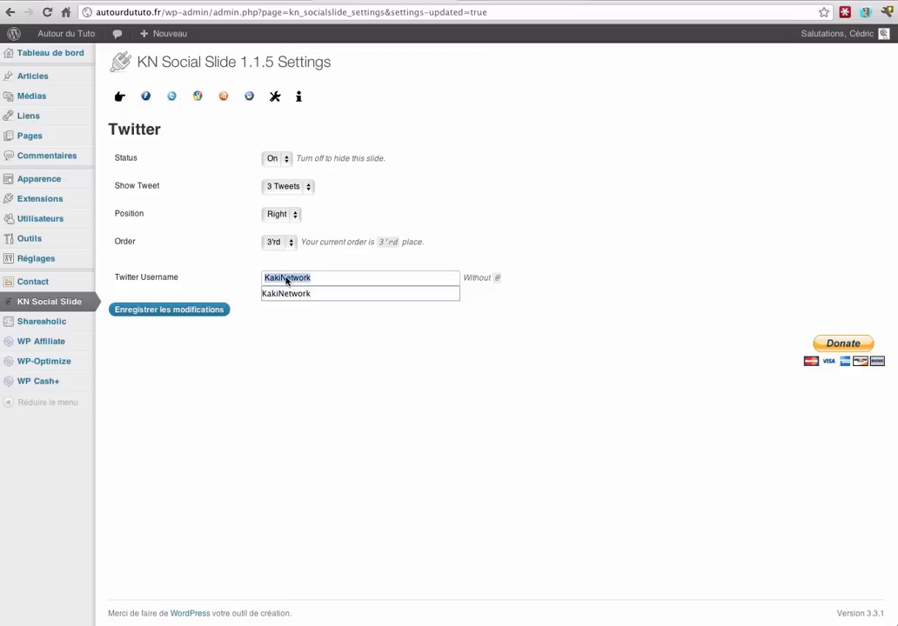
type("autourdututo")
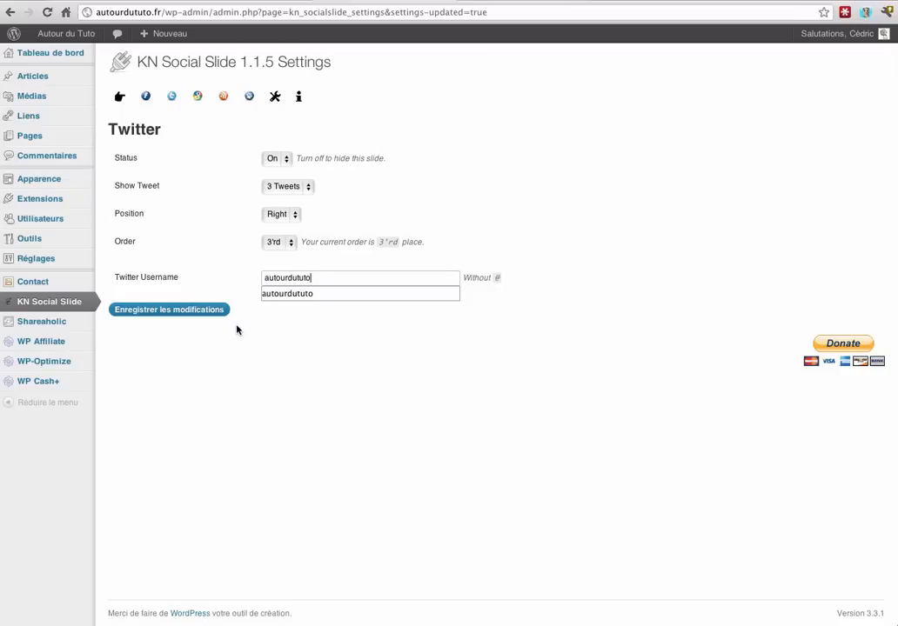
left_click(310, 190)
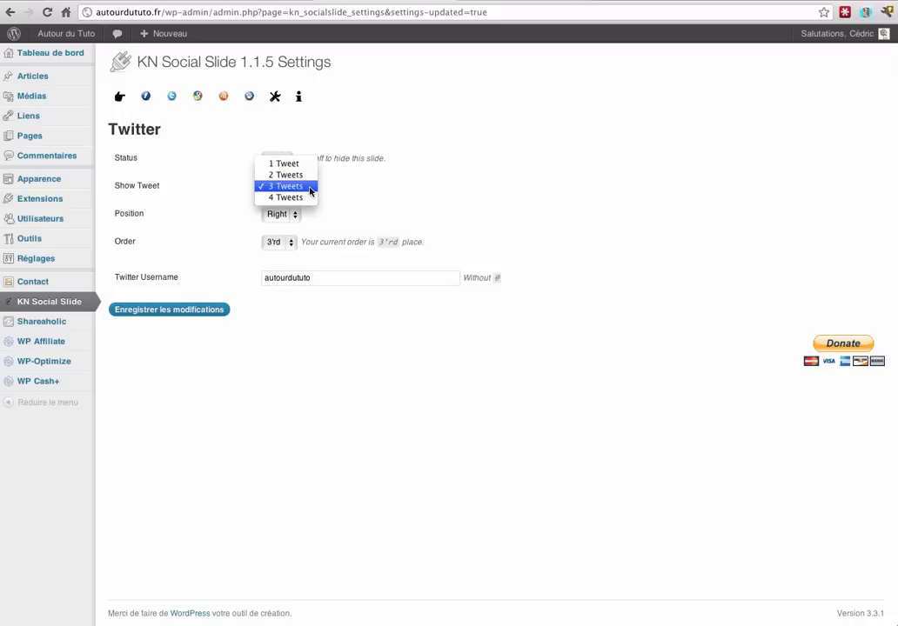
left_click(342, 190)
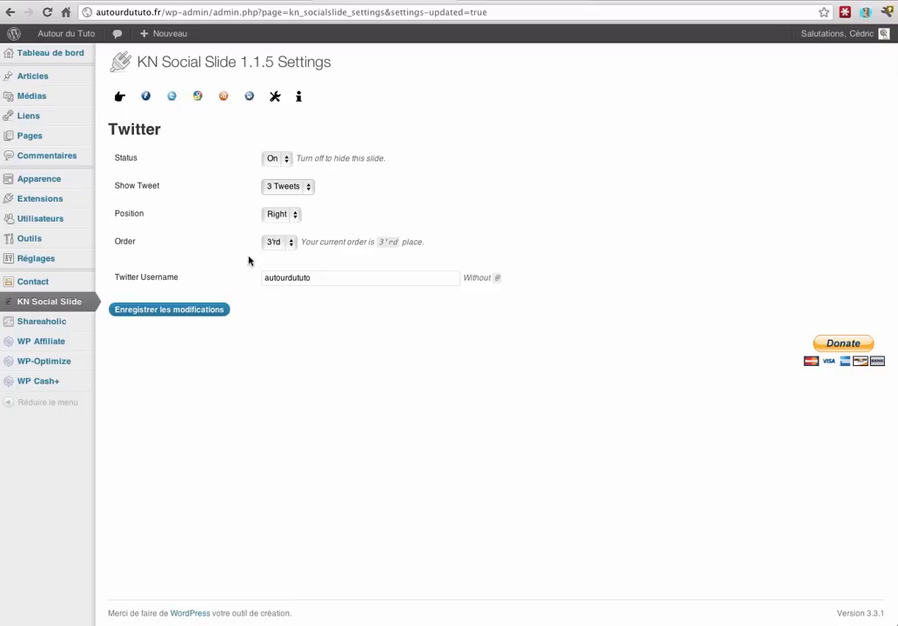
left_click(190, 310)
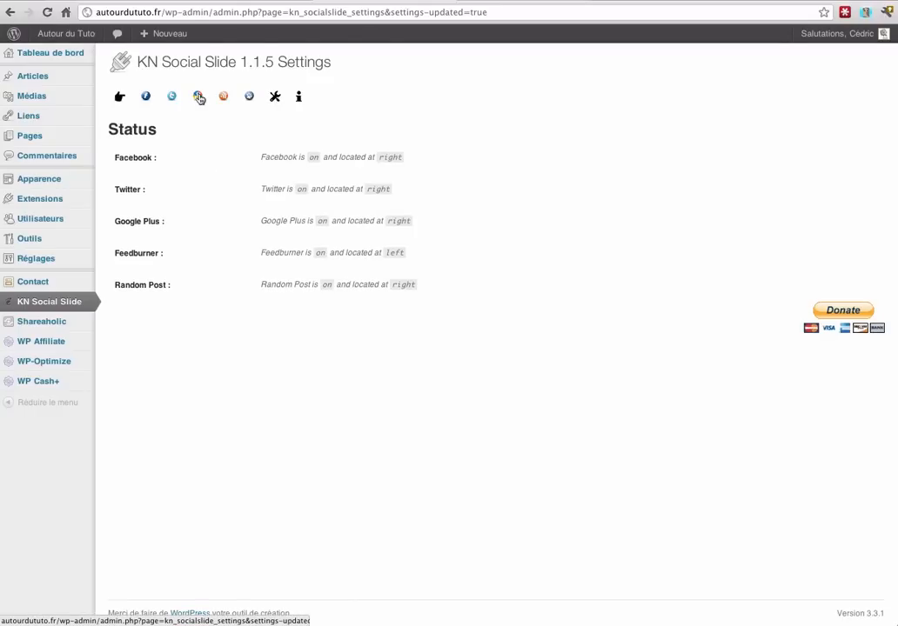
- Open the plugin's Feedburner settings and copy the RSS link address from the blog's home page
left_click(199, 98)
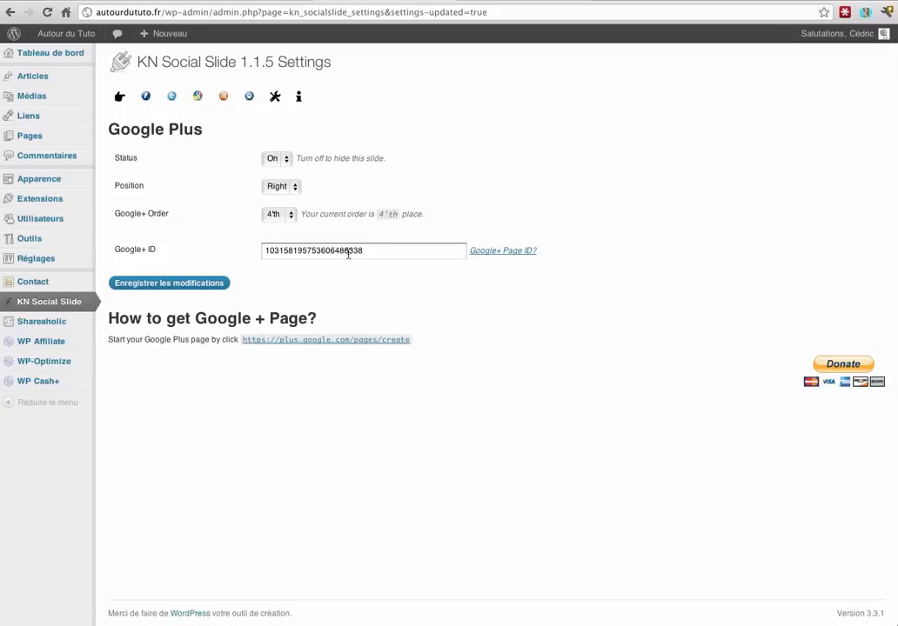
left_click(225, 98)
left_click(195, 3)
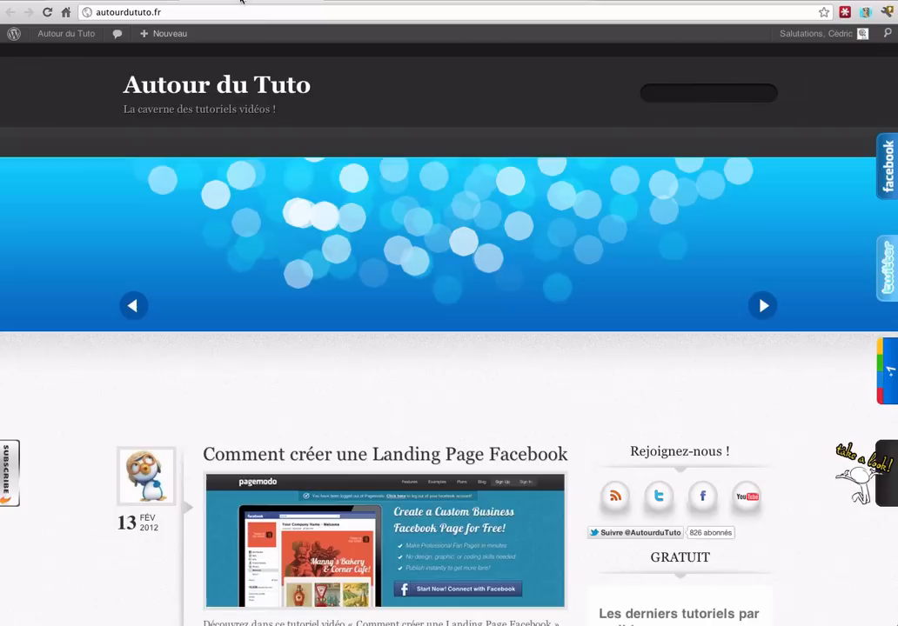
right_click(615, 497)
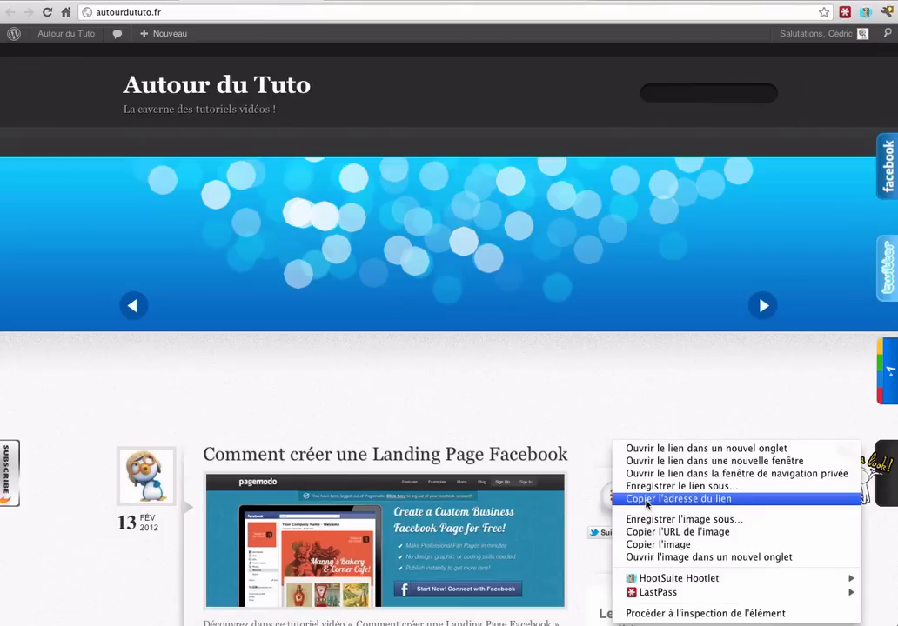
left_click(646, 501)
left_click(406, 2)
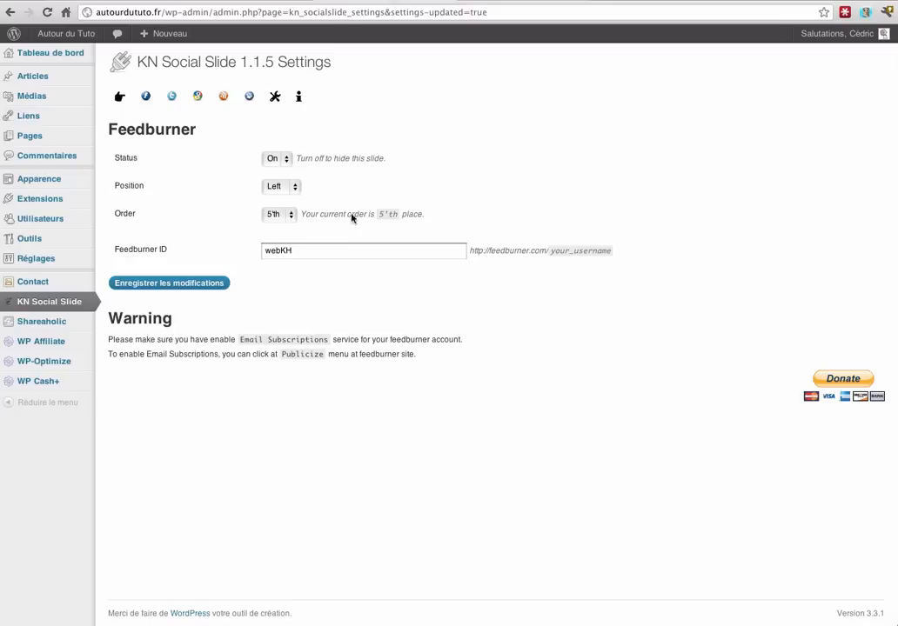
- Set the Feedburner ID to AutourDuTuto, the last part of the copied feed address, and save the changes
left_click(327, 255)
double_click(327, 254)
type("http://feeds.feedburner.com/AutourDuTuto")
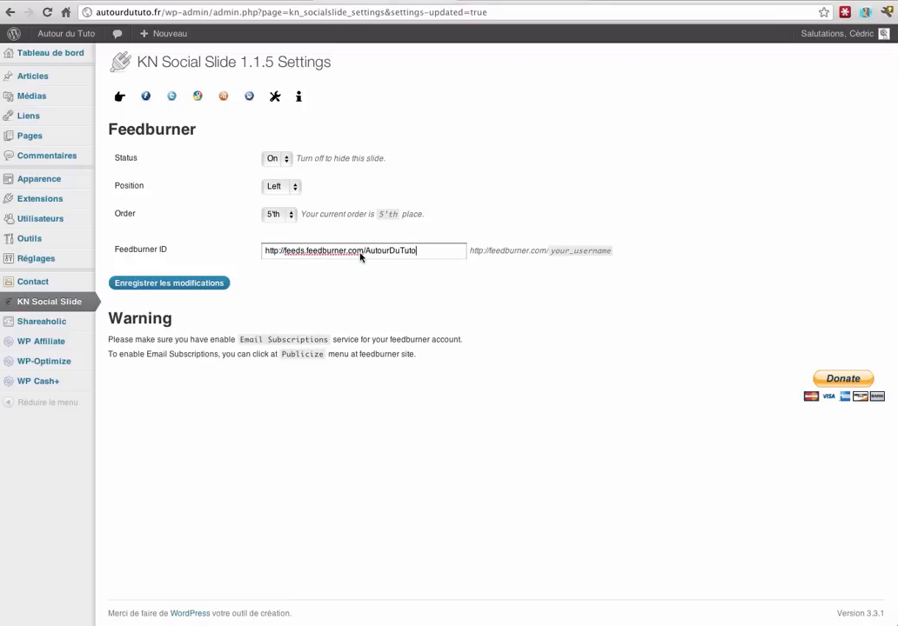
left_click_drag(363, 254, 262, 252)
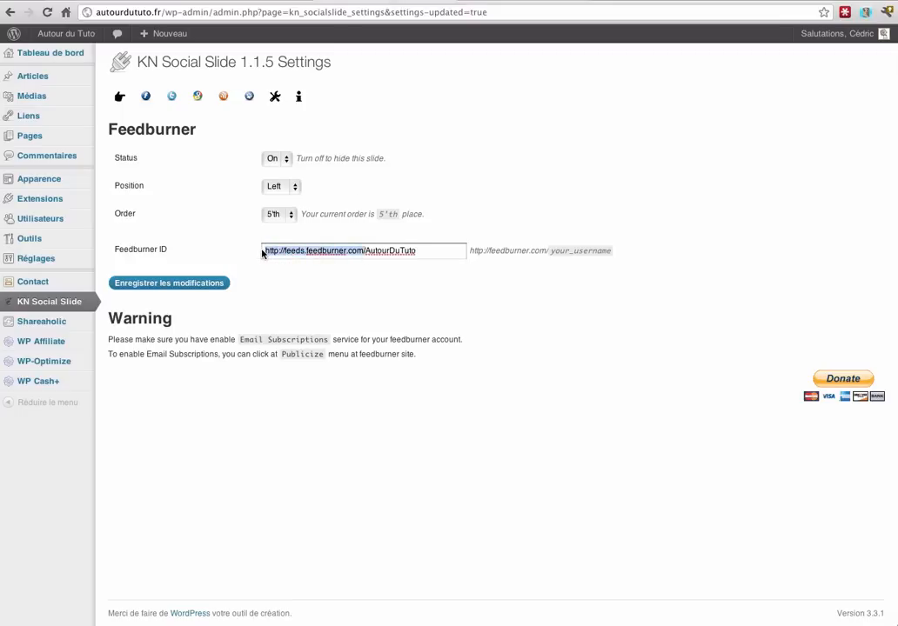
key("BackSpace")
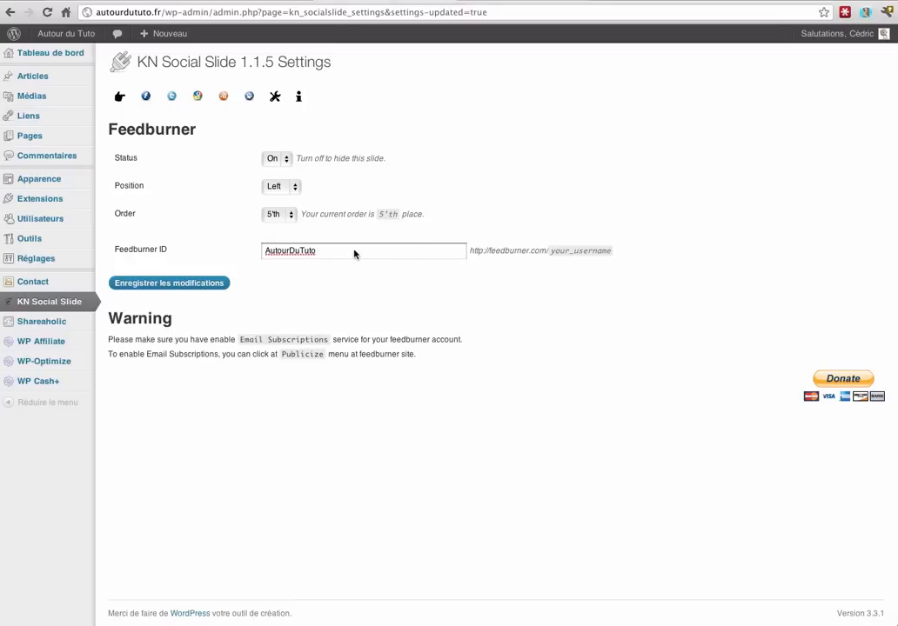
left_click(177, 291)
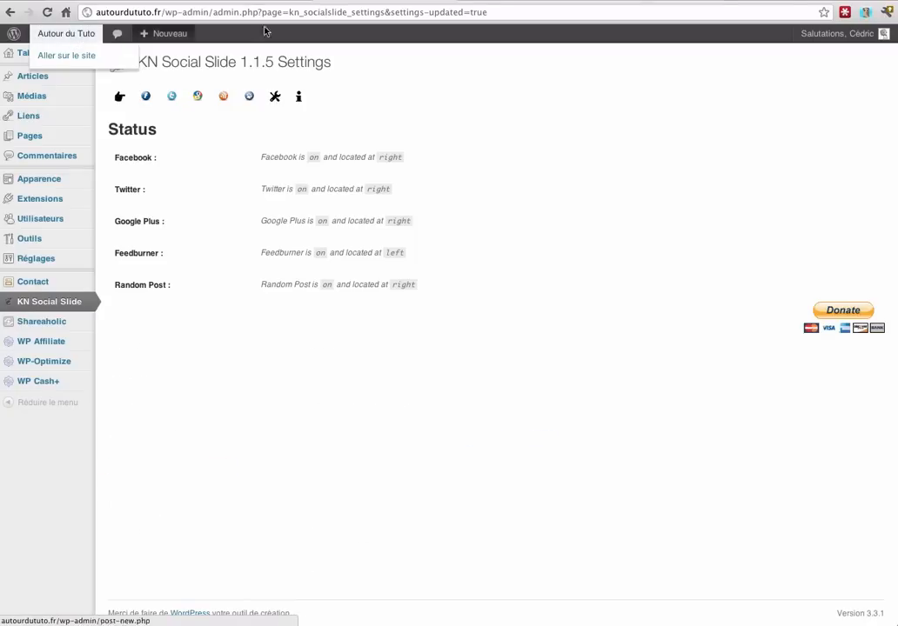
- Open the blog's home page and check the Facebook and Random Post slides at its edge
left_click(76, 40)
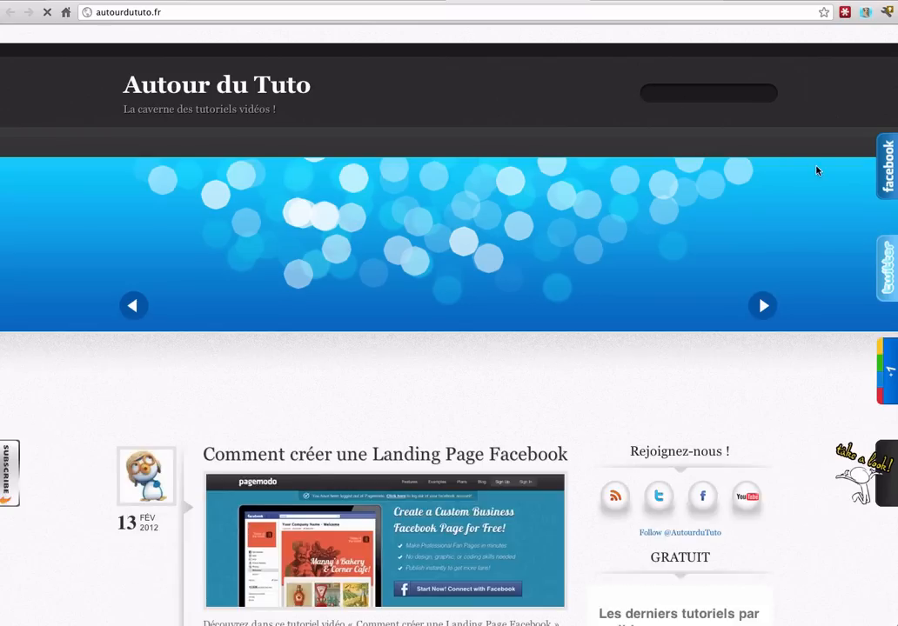
scroll(852, 201, "down", 3)
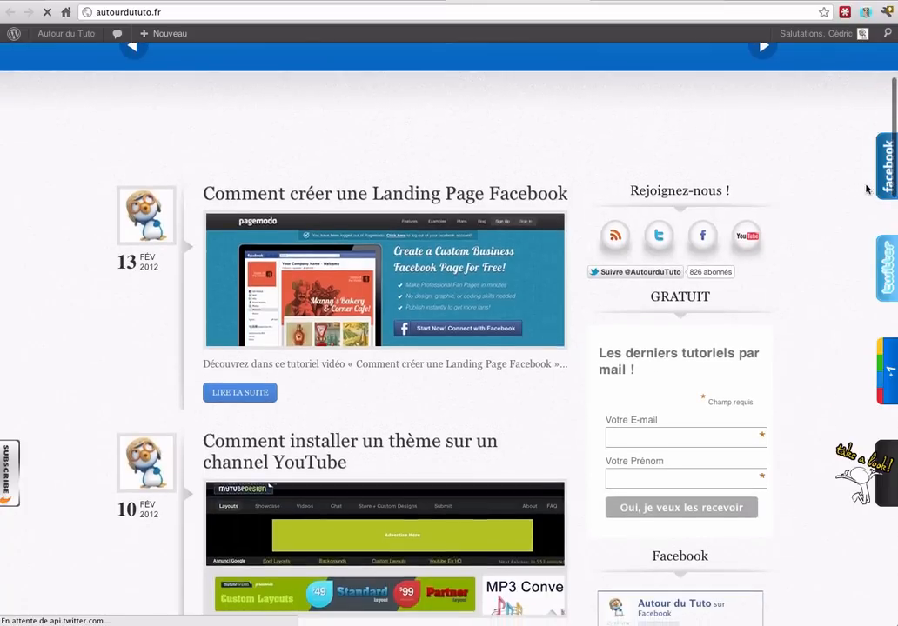
mouse_move(884, 170)
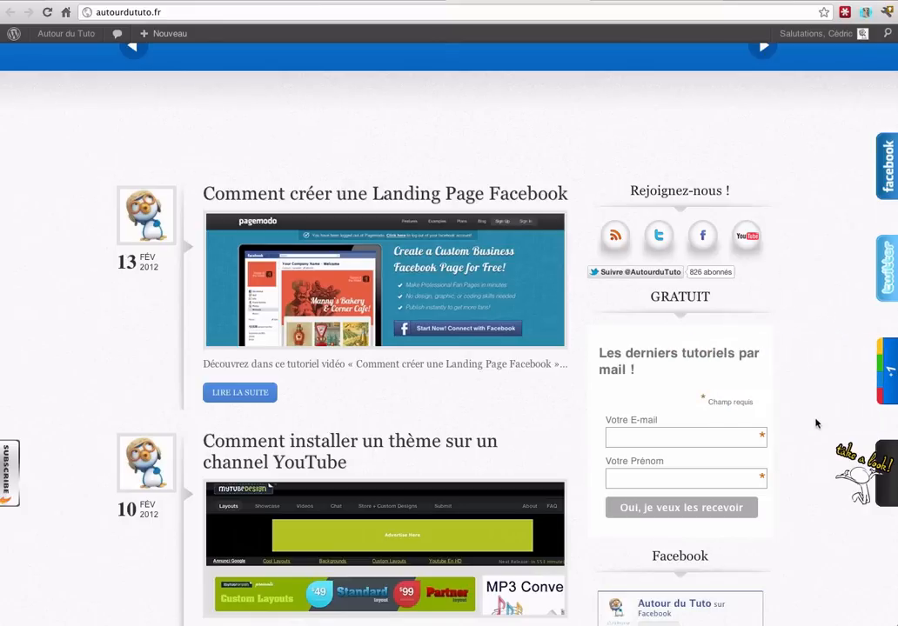
mouse_move(879, 474)
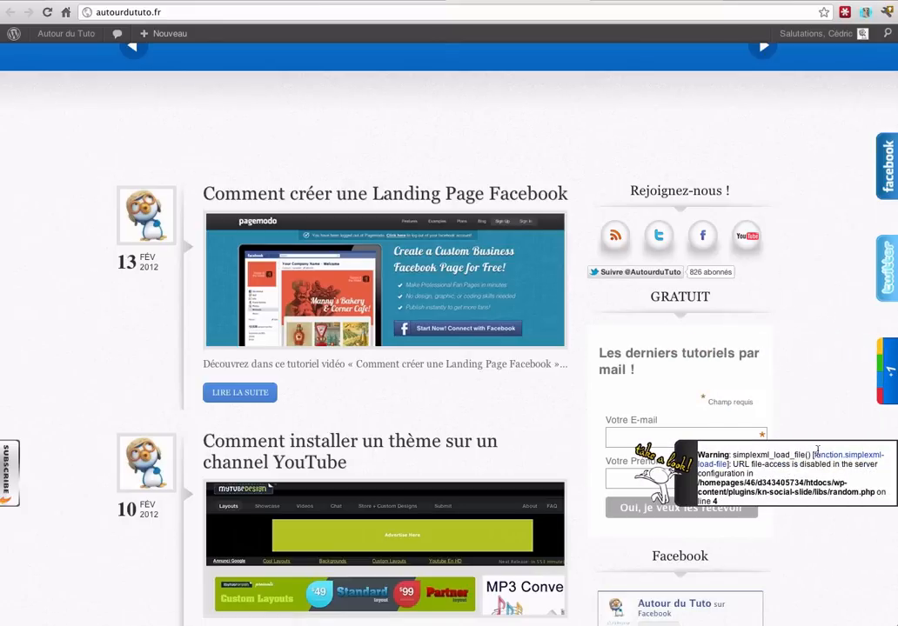
- Set the Random Post slide's status to Off in the KN Social Slide settings and save the changes
left_click(380, 1)
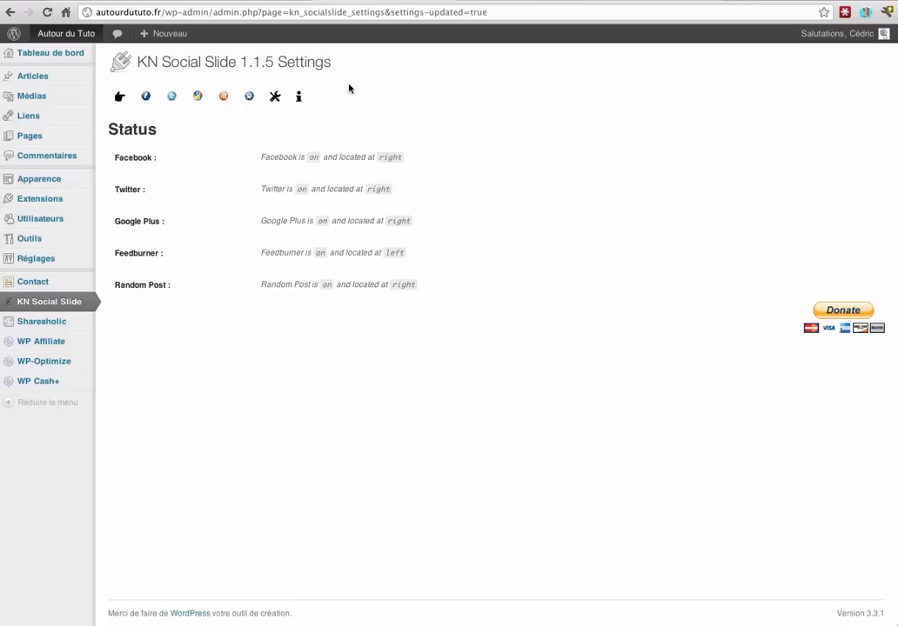
left_click(250, 95)
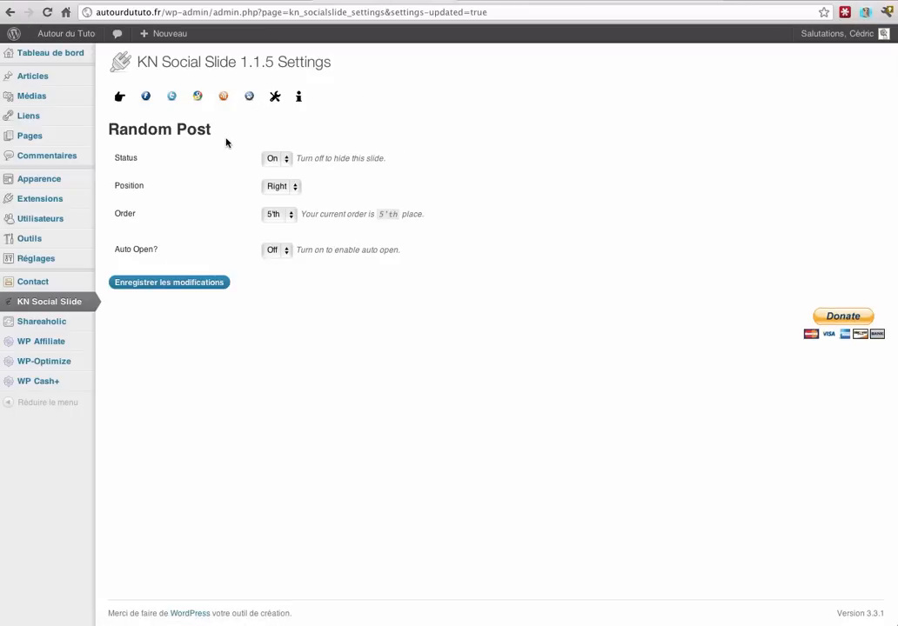
left_click(286, 160)
left_click(283, 171)
left_click(185, 284)
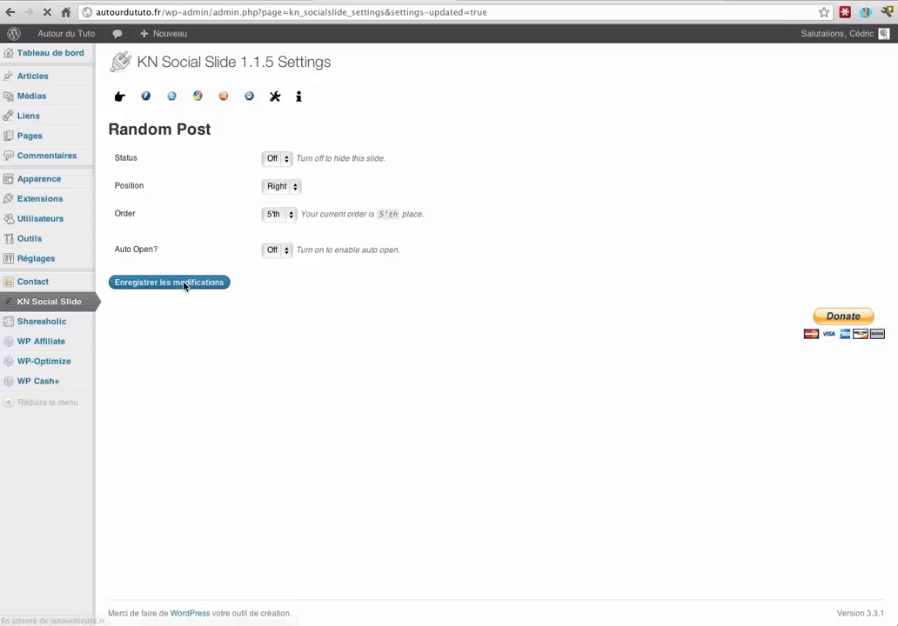
- Reload the blog's home page and check the Facebook, Subscribe and Twitter slides, including their placement along the page
left_click(501, 1)
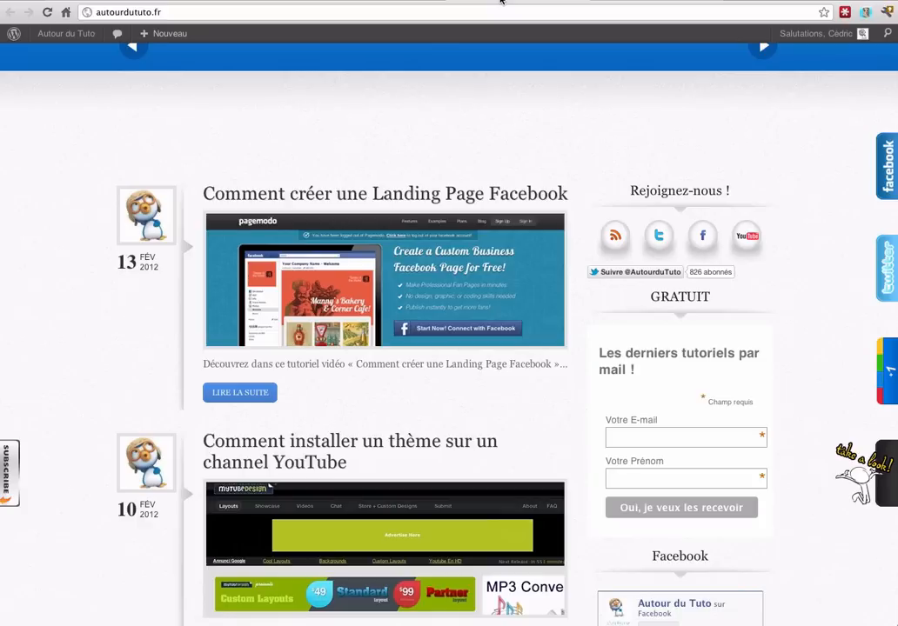
left_click(47, 13)
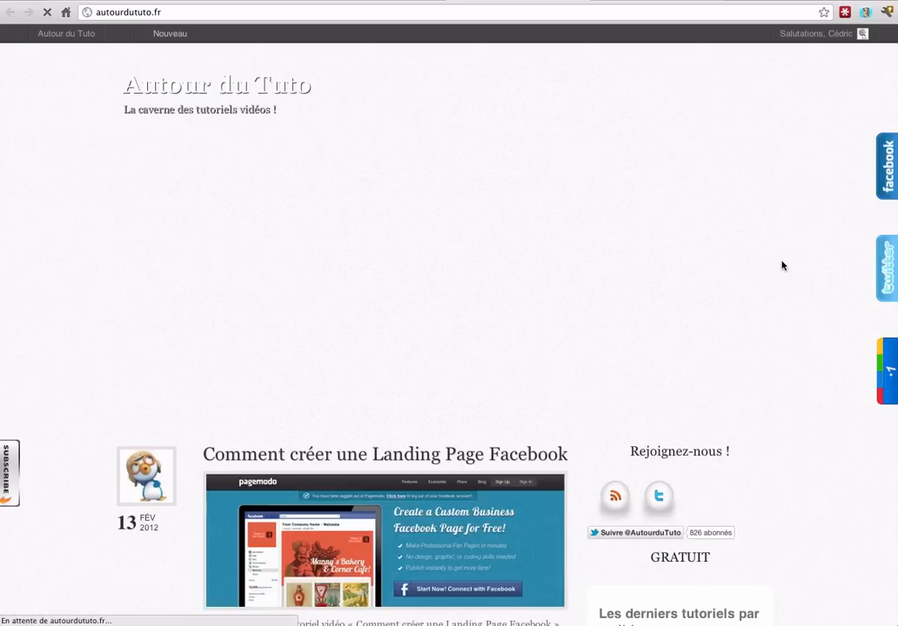
scroll(785, 269, "down", 3)
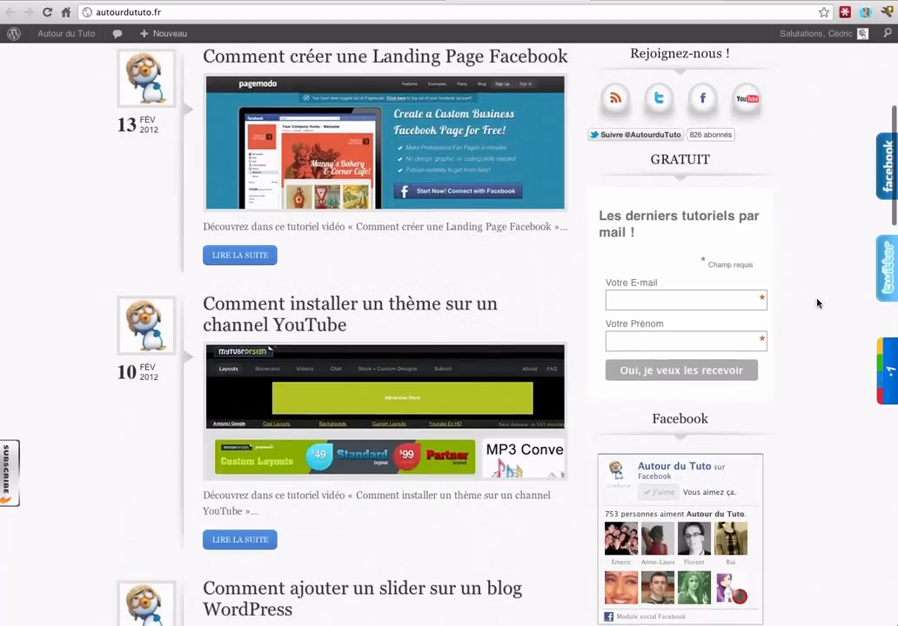
mouse_move(885, 178)
mouse_move(18, 478)
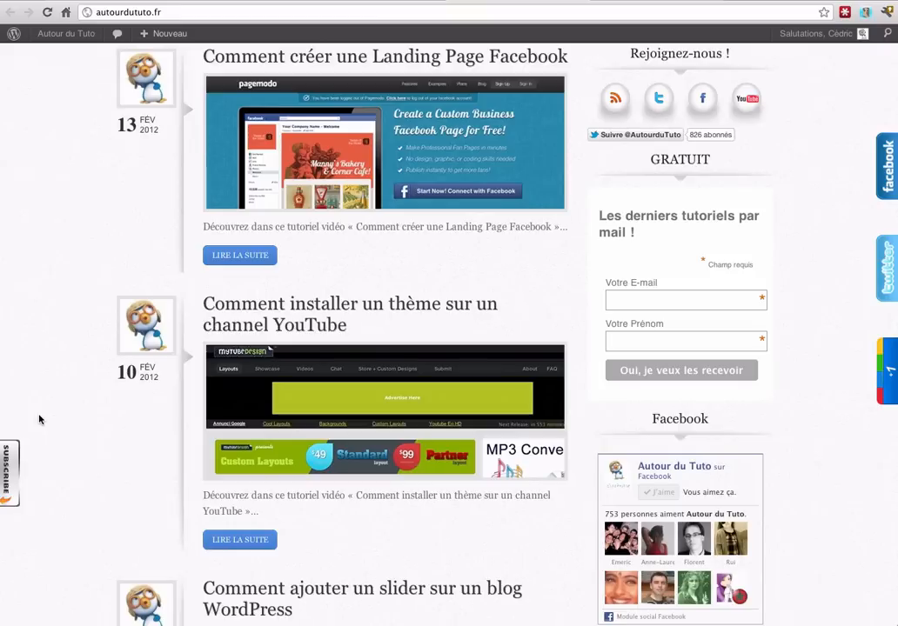
scroll(44, 434, "up", 1)
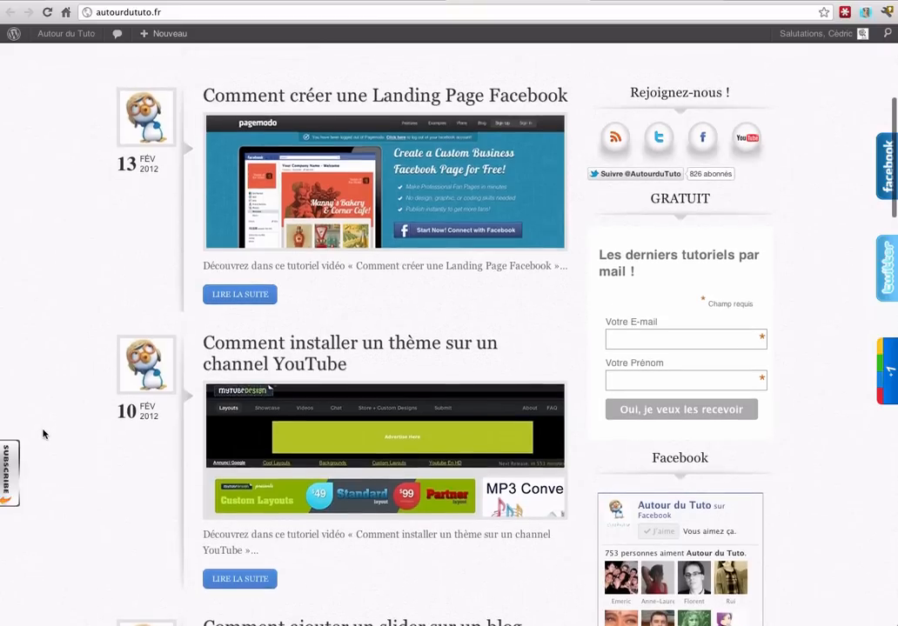
scroll(44, 433, "up", 1)
scroll(46, 435, "down", 3)
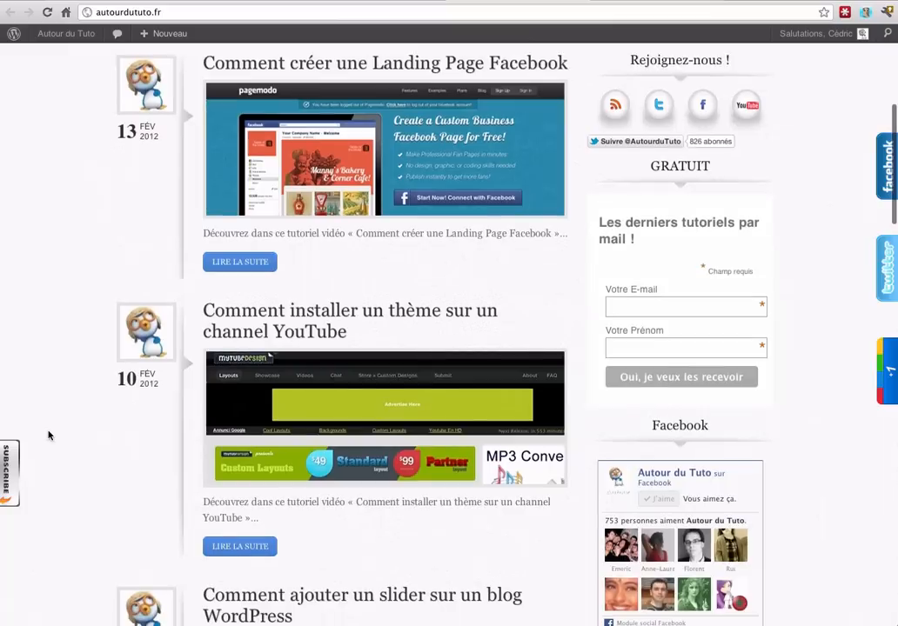
scroll(48, 435, "down", 2)
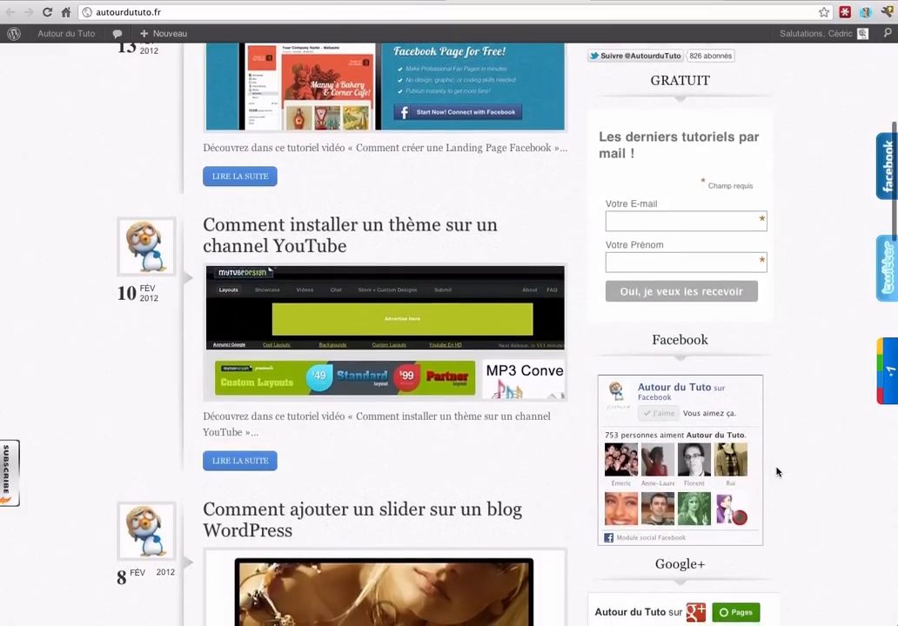
scroll(778, 474, "down", 4)
scroll(778, 474, "up", 3)
scroll(776, 472, "up", 2)
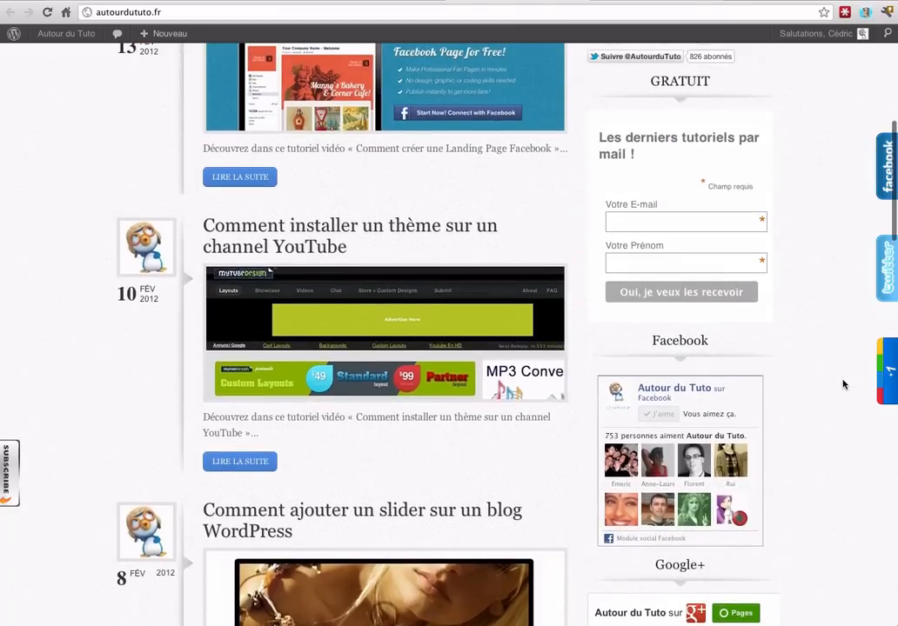
mouse_move(883, 270)
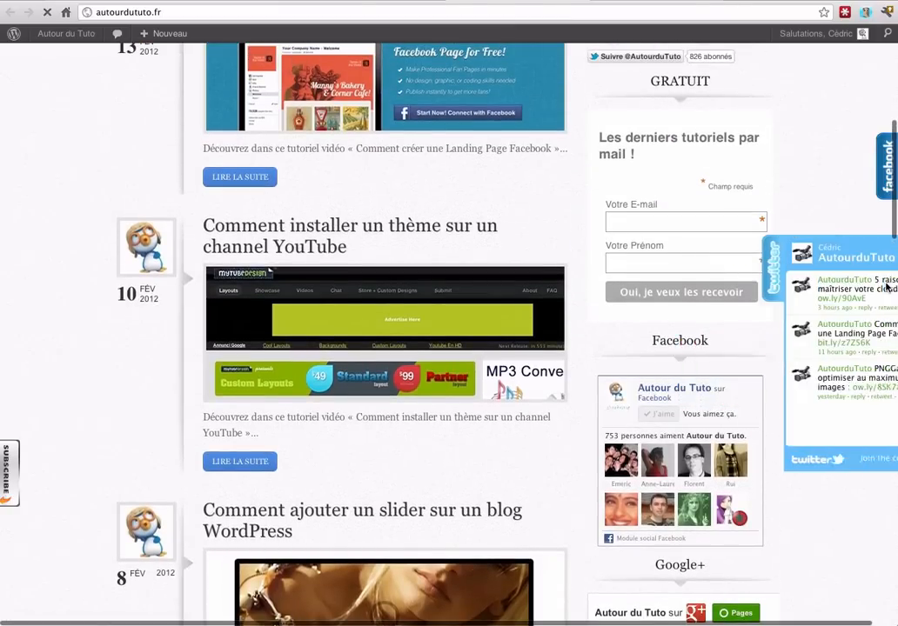